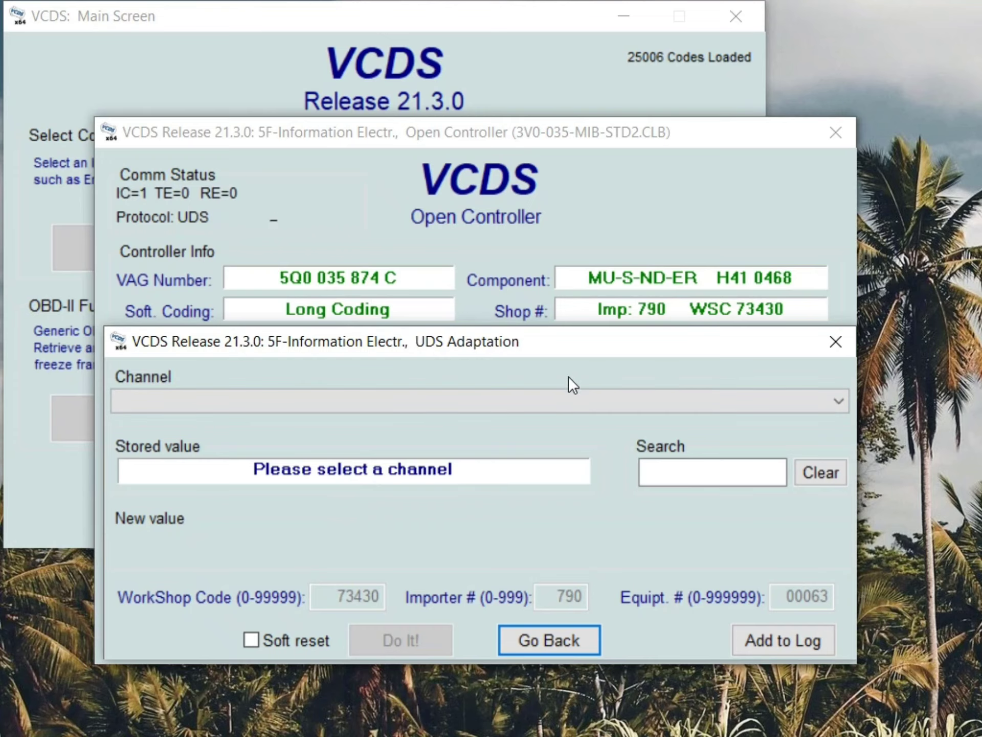
Filter the 5F-Information Electr. adaptation channels with the search term "compass".
{"action": "left_click_drag", "start_coordinate": [520, 345], "coordinate": [547, 436]}
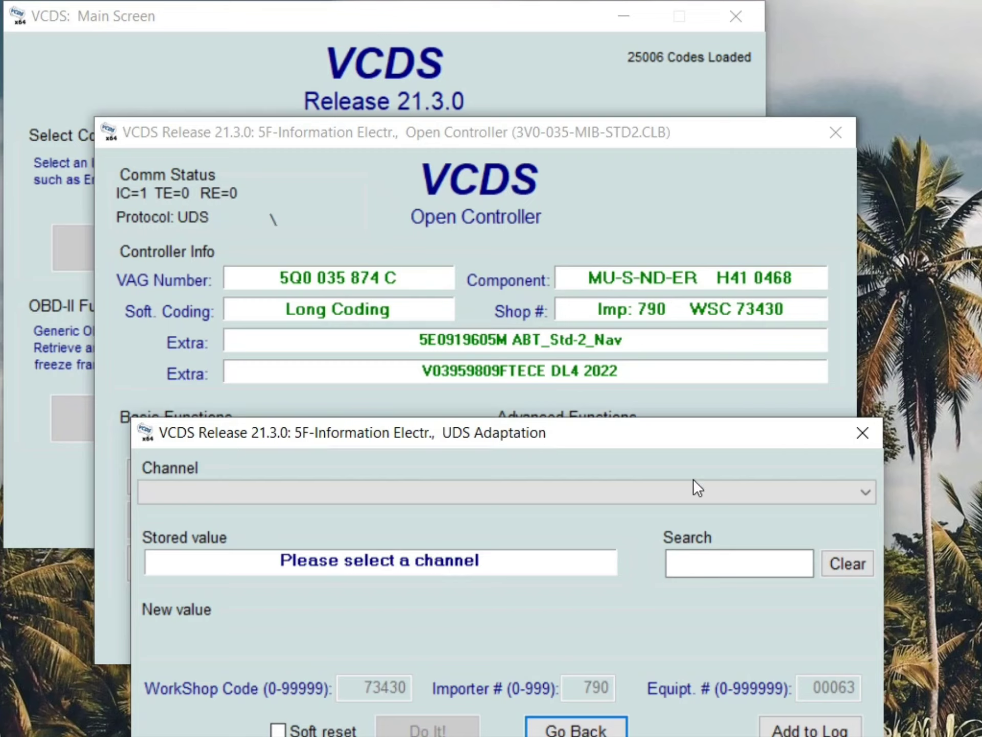
{"action": "left_click", "coordinate": [699, 559]}
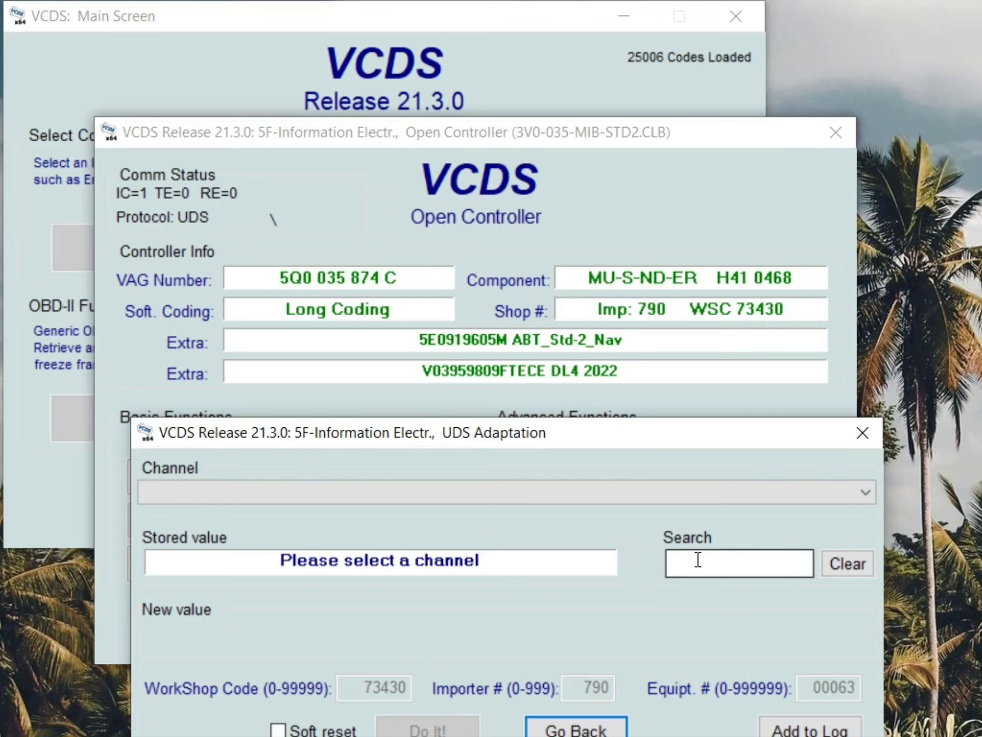
{"action": "left_click", "coordinate": [699, 559]}
{"action": "type", "text": "compass"}
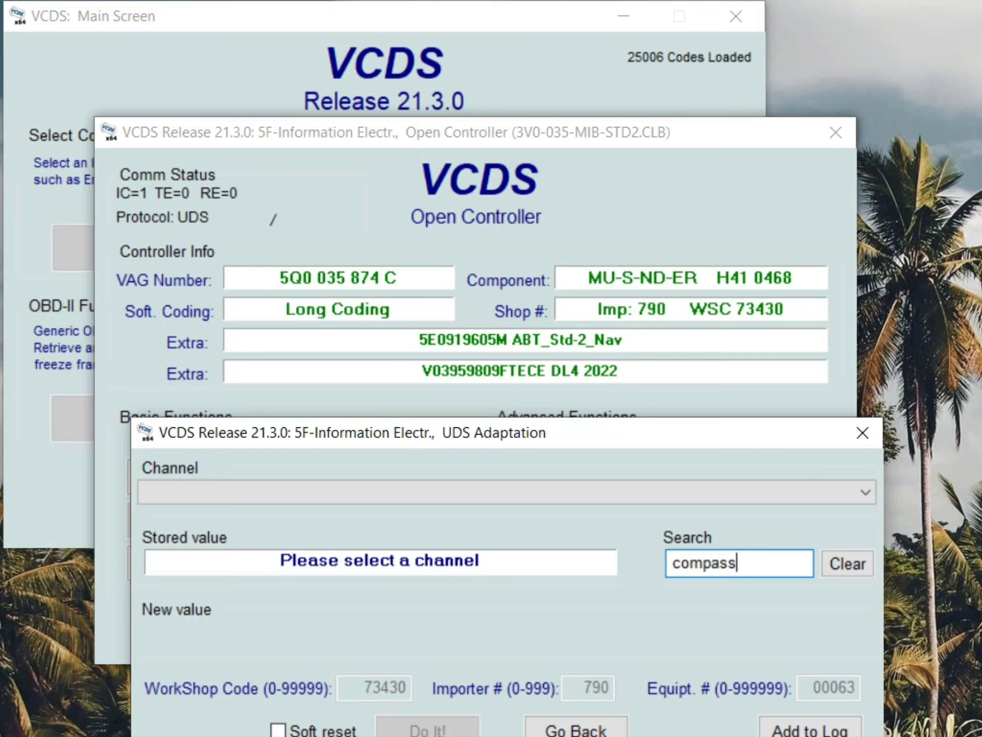
Set the ENG122227-ENG117566 Car_Function_Adaptations_Gen2-menu_display_compass channel to activated and write it to the controller.
{"action": "left_click", "coordinate": [856, 490]}
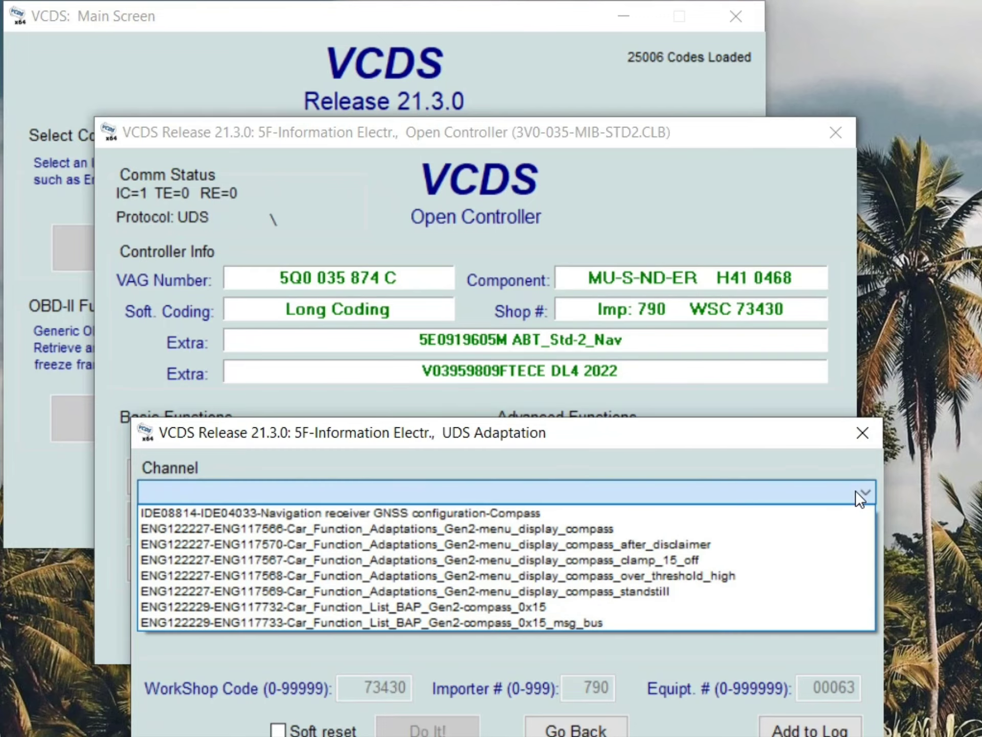
{"action": "left_click", "coordinate": [790, 528]}
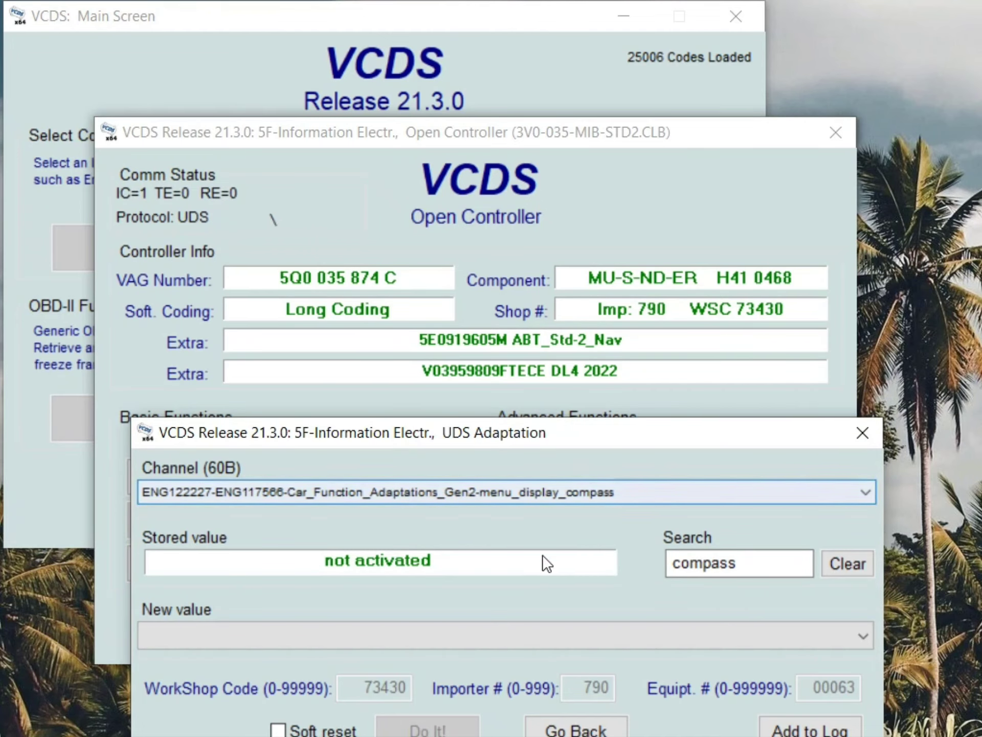
{"action": "left_click", "coordinate": [538, 627]}
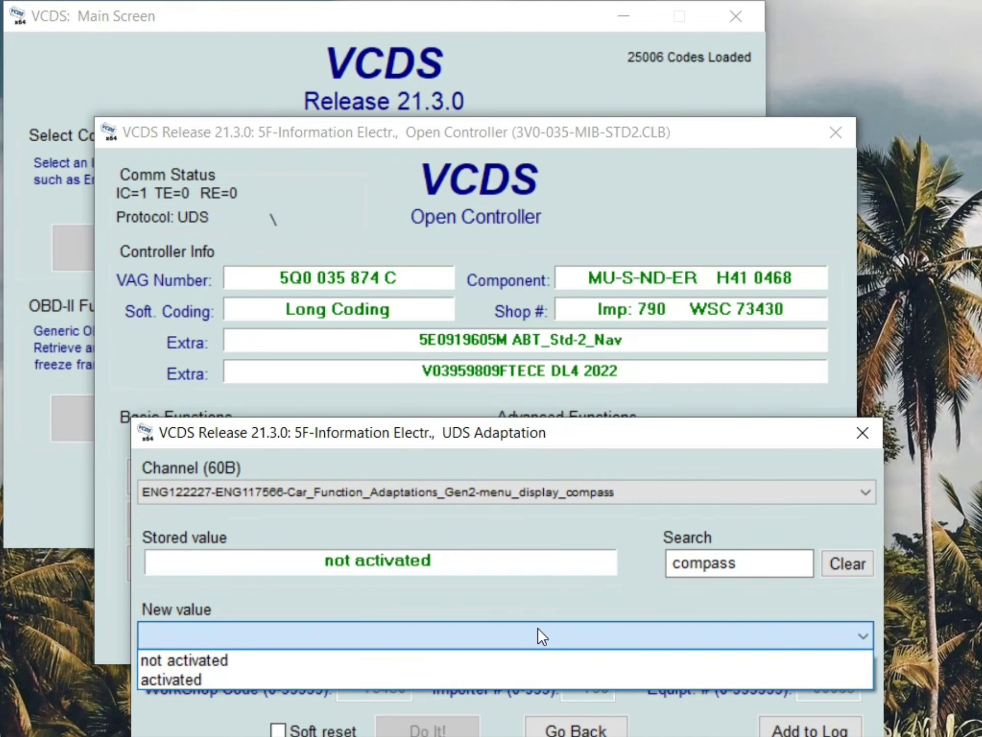
{"action": "left_click", "coordinate": [505, 678]}
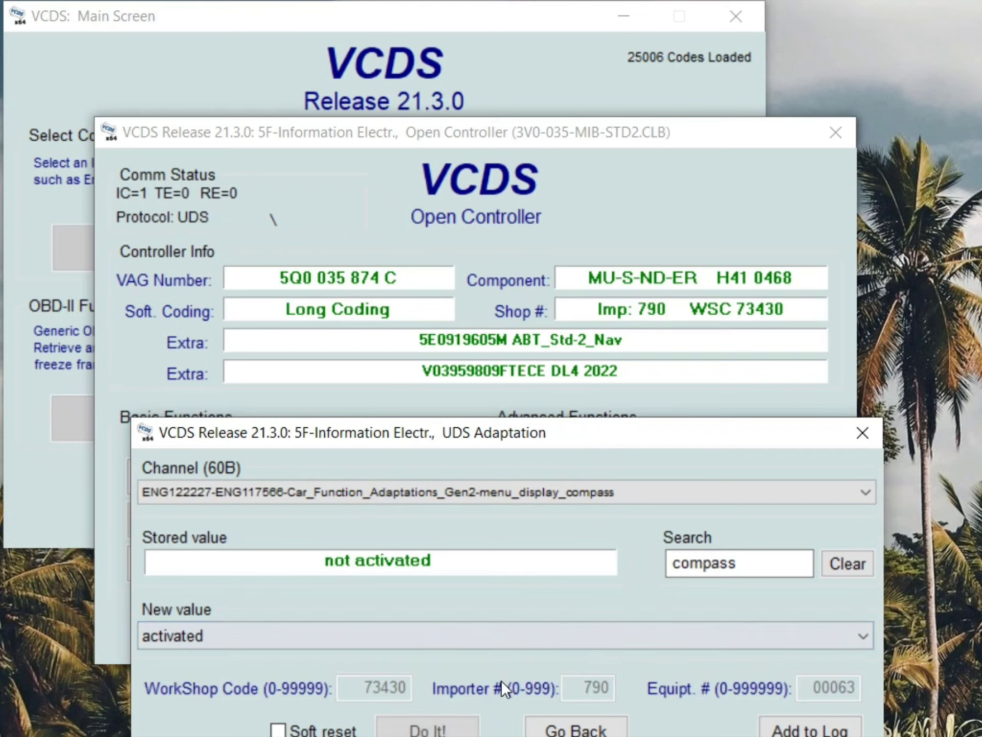
{"action": "left_click", "coordinate": [449, 724]}
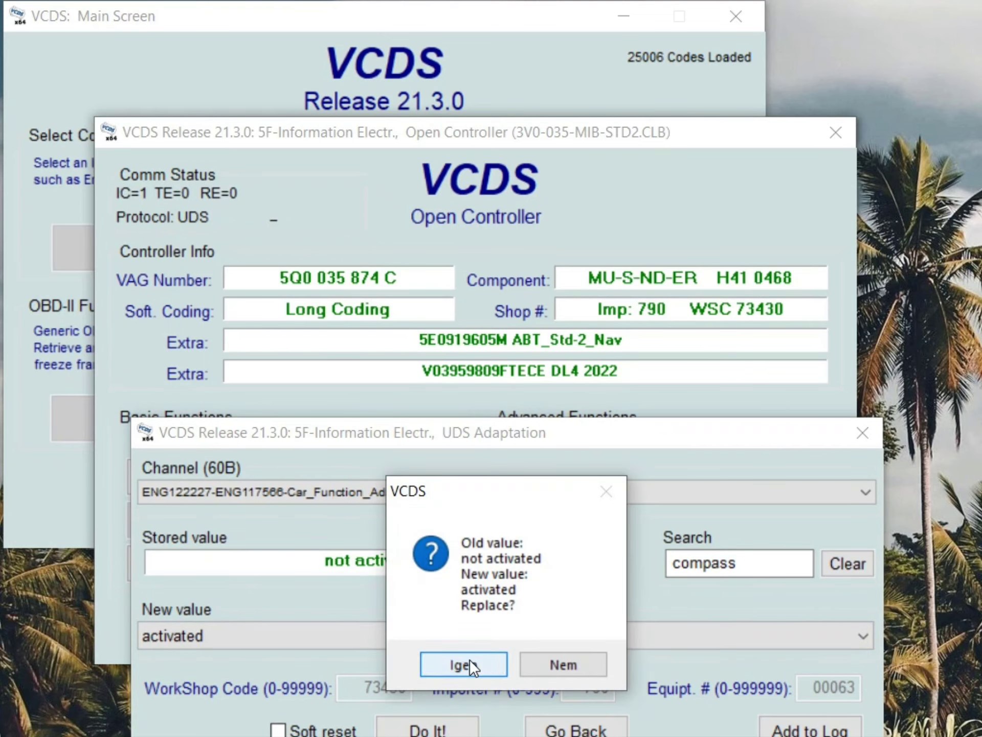
{"action": "left_click", "coordinate": [469, 664]}
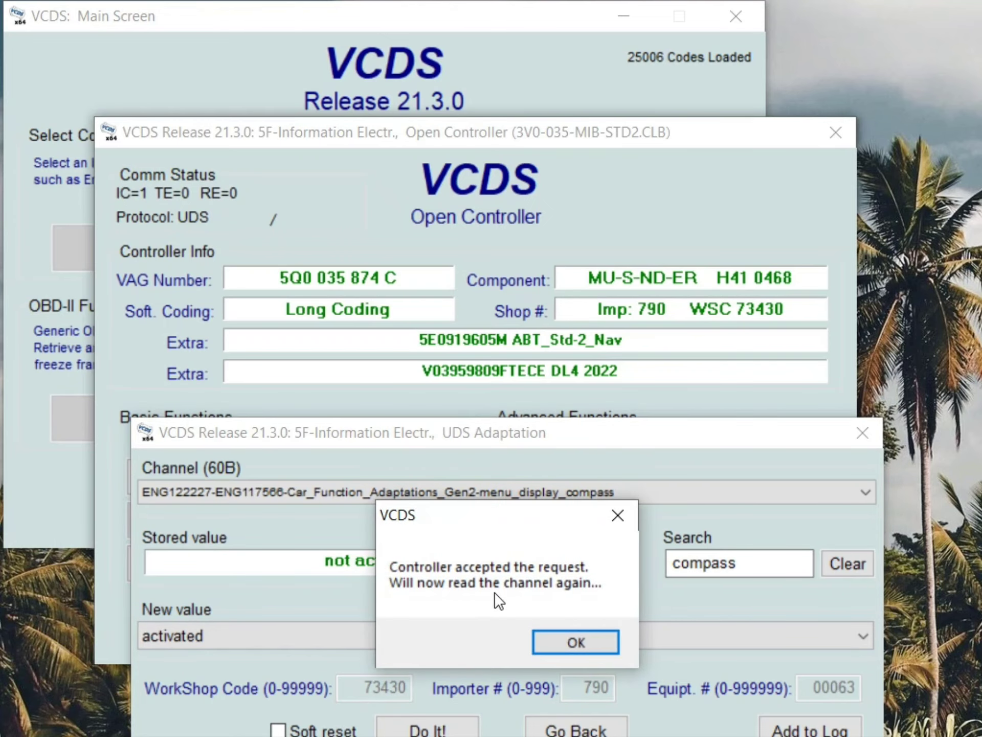
{"action": "left_click", "coordinate": [570, 640]}
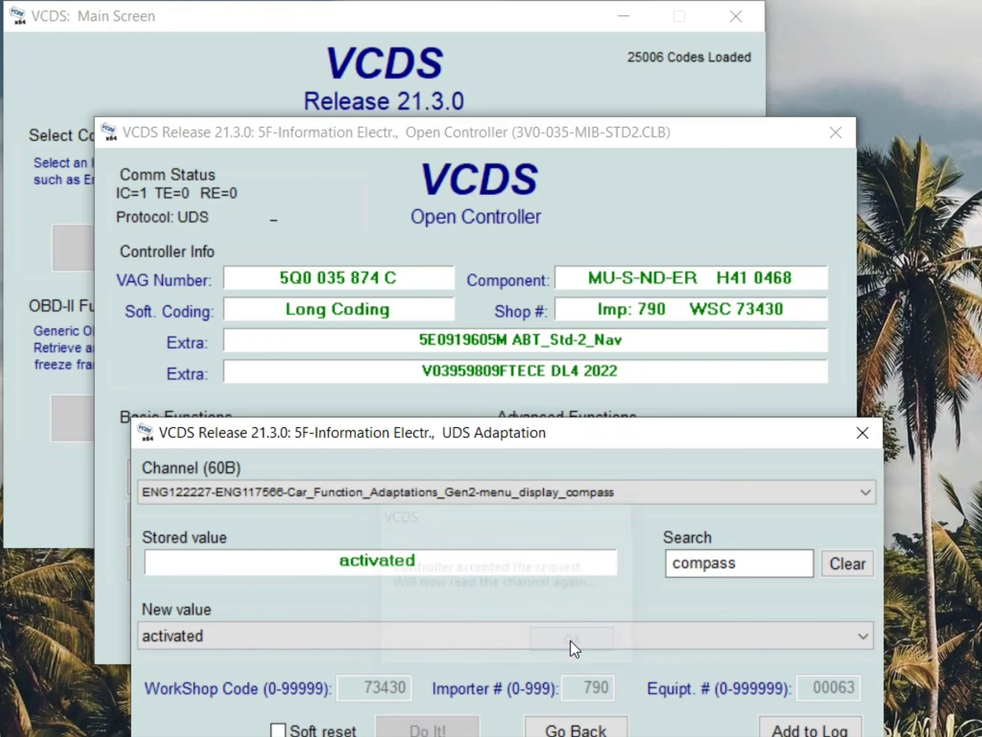
Set the ENG122227-ENG117567 menu_display_compass_clamp_15_off channel to activated and write it to the controller.
{"action": "left_click", "coordinate": [624, 490]}
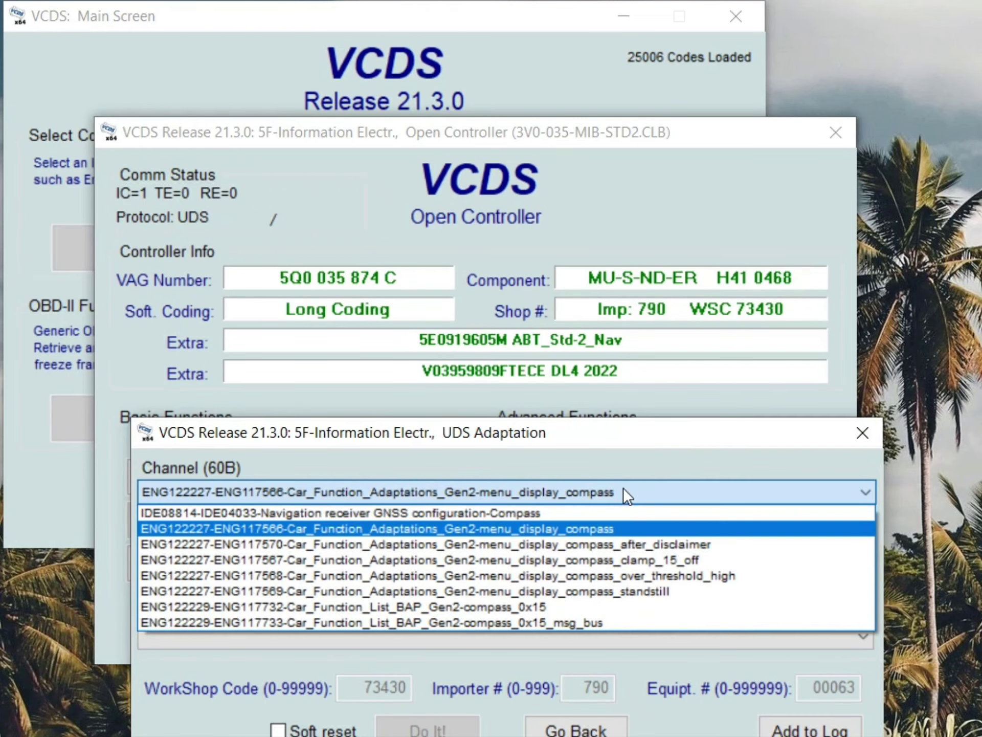
{"action": "left_click", "coordinate": [665, 560]}
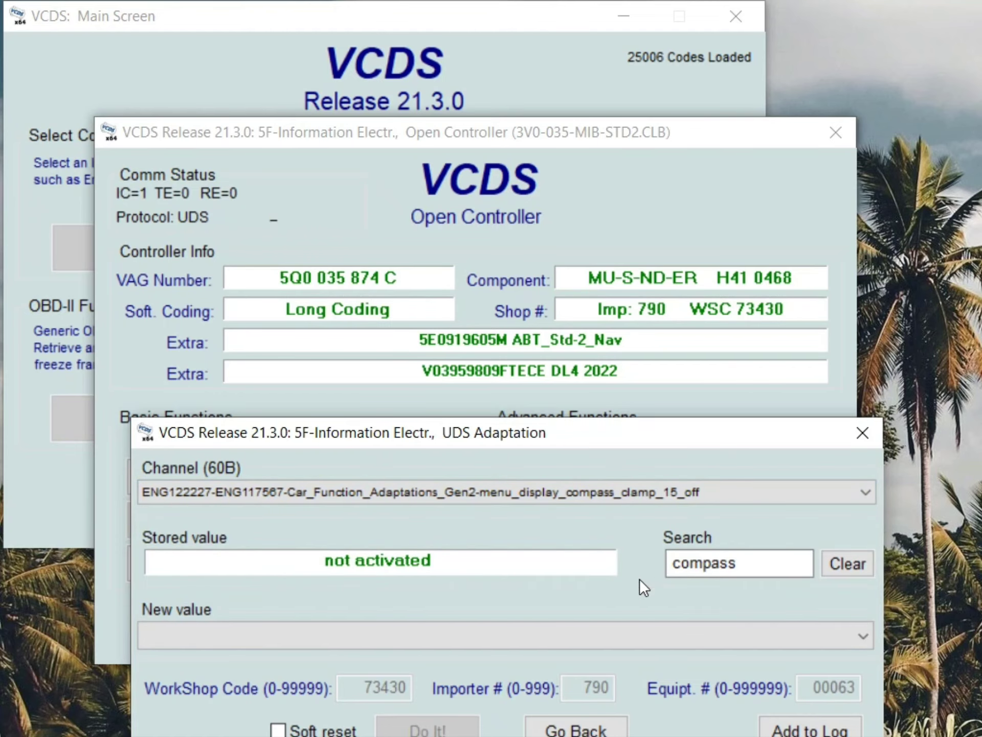
{"action": "left_click", "coordinate": [427, 635]}
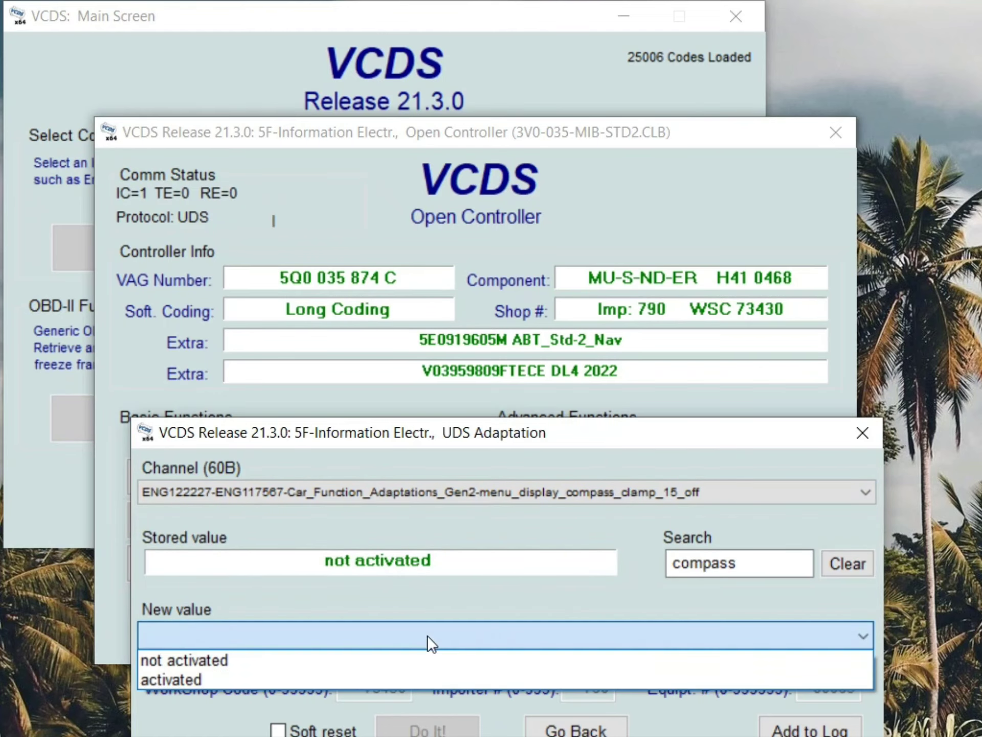
{"action": "left_click", "coordinate": [379, 674]}
{"action": "left_click", "coordinate": [427, 729]}
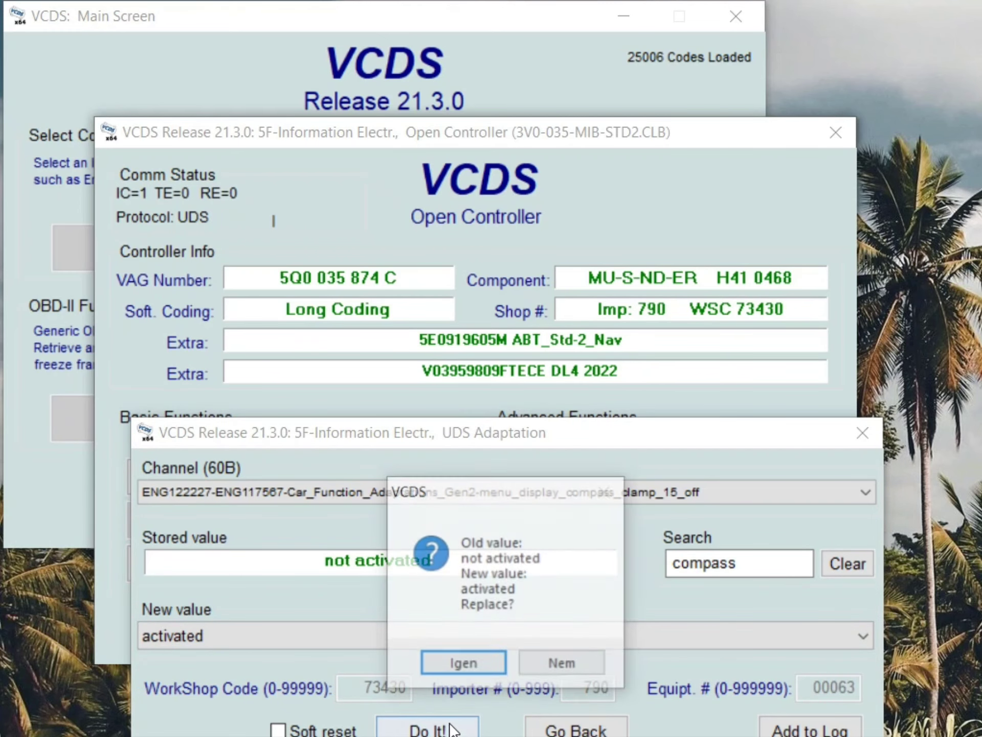
{"action": "left_click", "coordinate": [471, 659]}
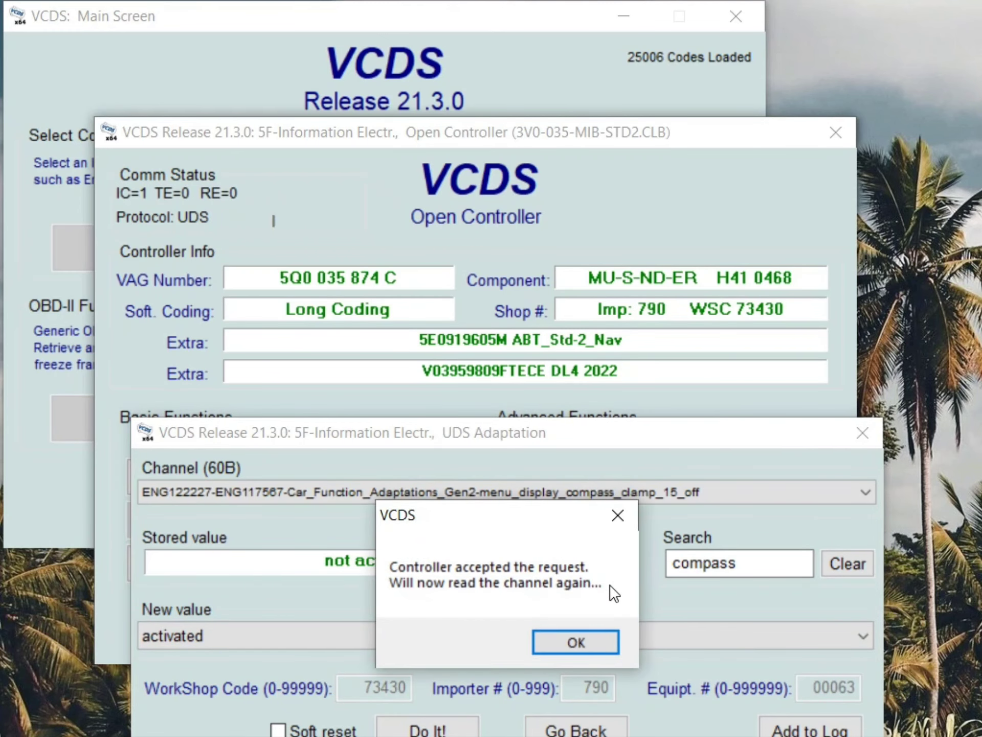
{"action": "left_click", "coordinate": [595, 637]}
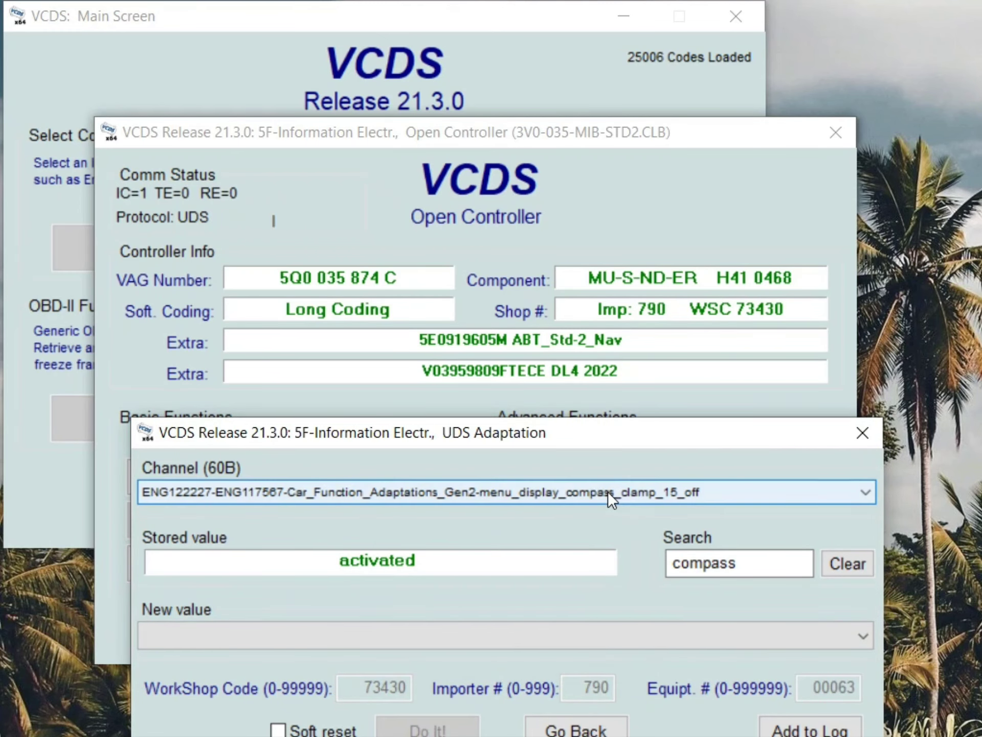
Check the stored value of the ENG122227-ENG117568 menu_display_compass_over_threshold_high channel.
{"action": "left_click", "coordinate": [672, 497]}
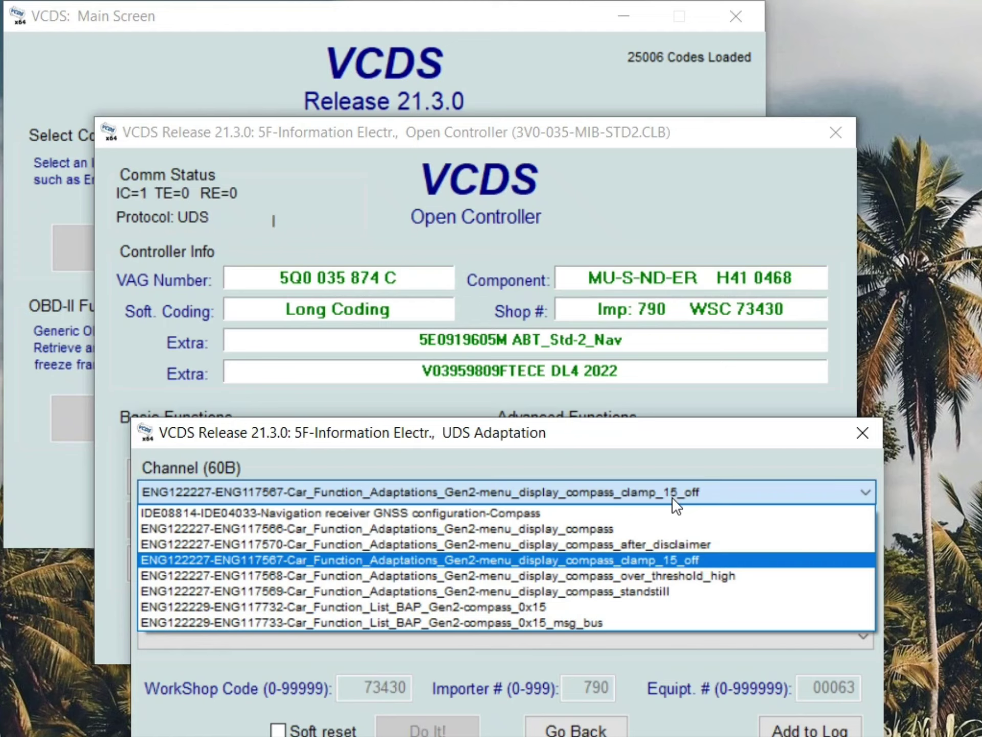
{"action": "left_click", "coordinate": [693, 575]}
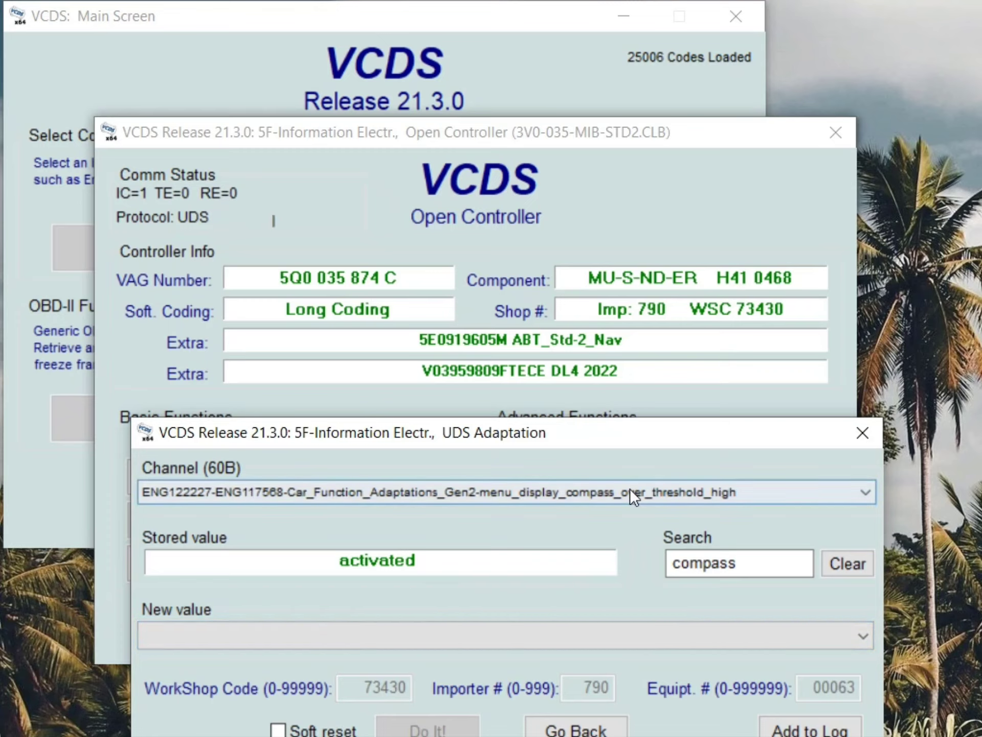
Set the ENG122229-ENG117732 Car_Function_List_BAP_Gen2-compass_0x15 channel to activated and write it to the controller.
{"action": "left_click", "coordinate": [659, 493]}
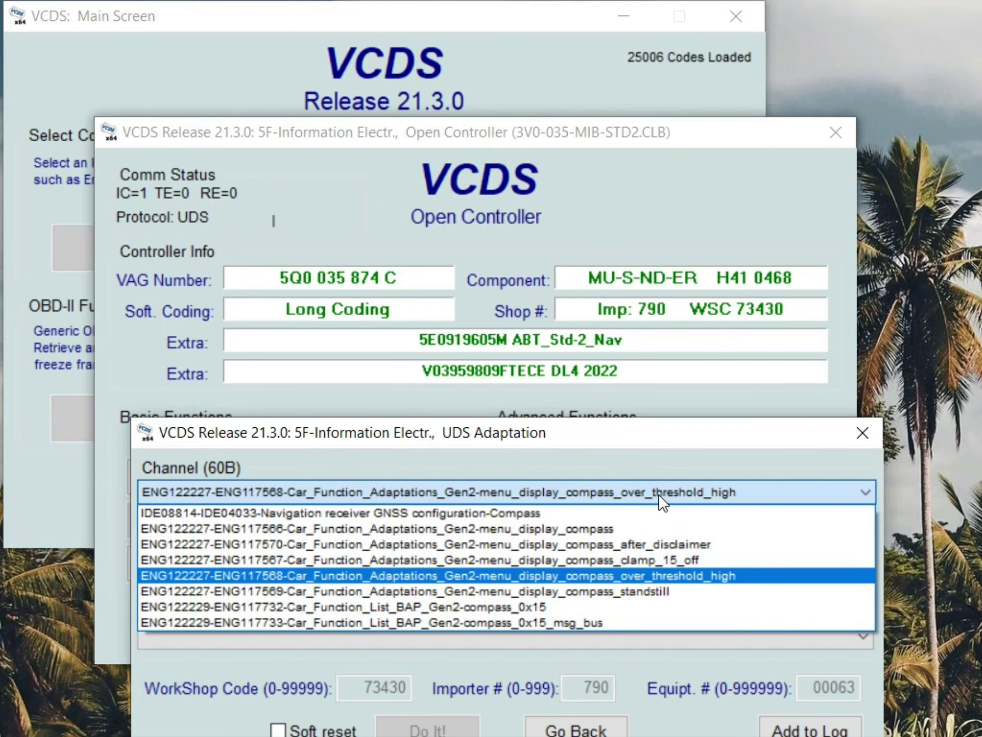
{"action": "left_click", "coordinate": [598, 606]}
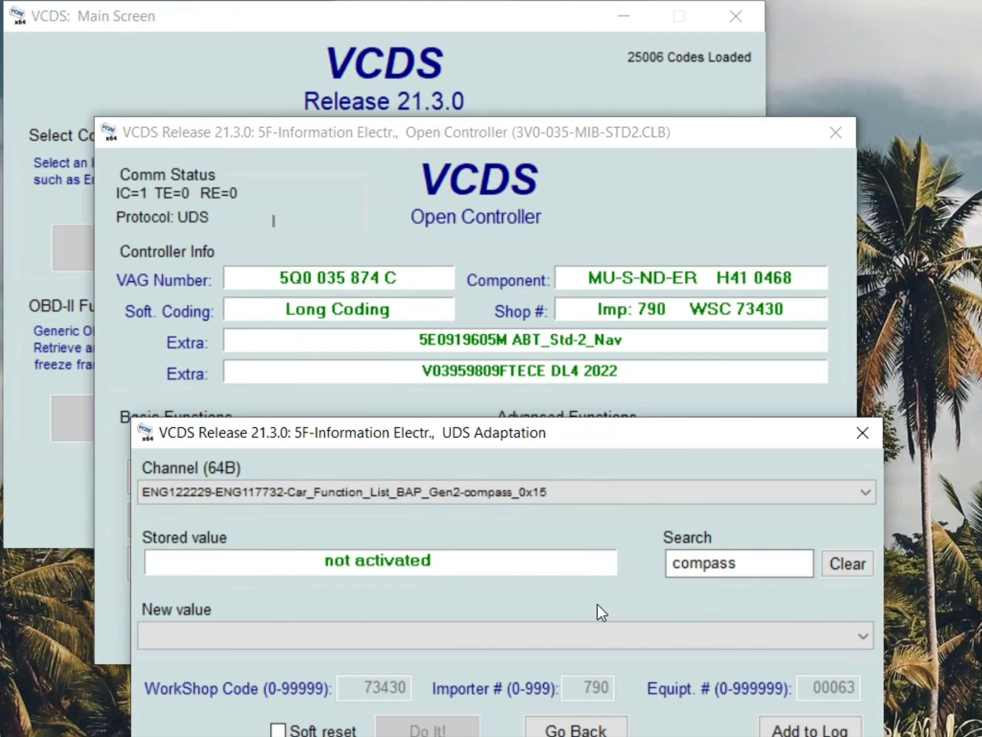
{"action": "left_click", "coordinate": [589, 642]}
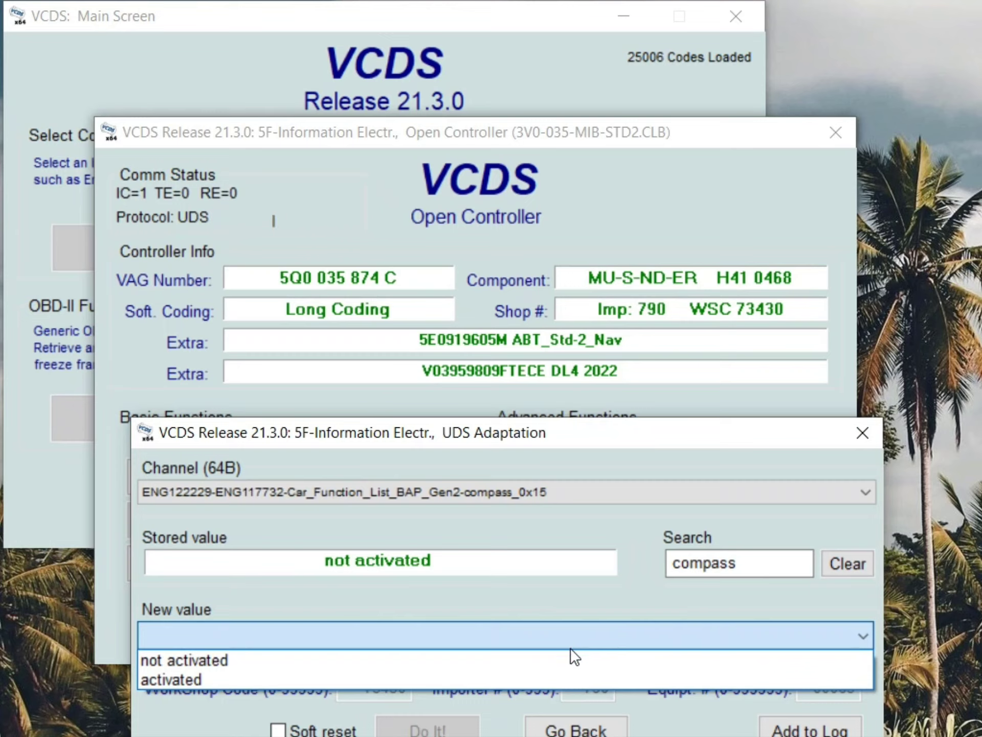
{"action": "left_click", "coordinate": [527, 678]}
{"action": "left_click", "coordinate": [461, 726]}
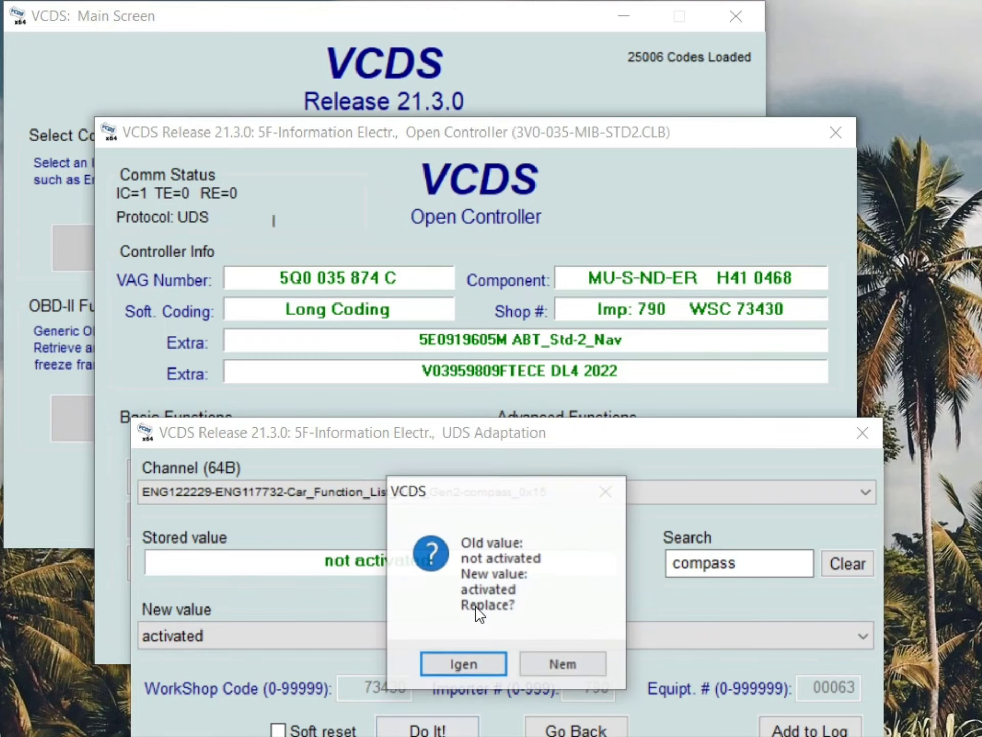
{"action": "left_click", "coordinate": [478, 661]}
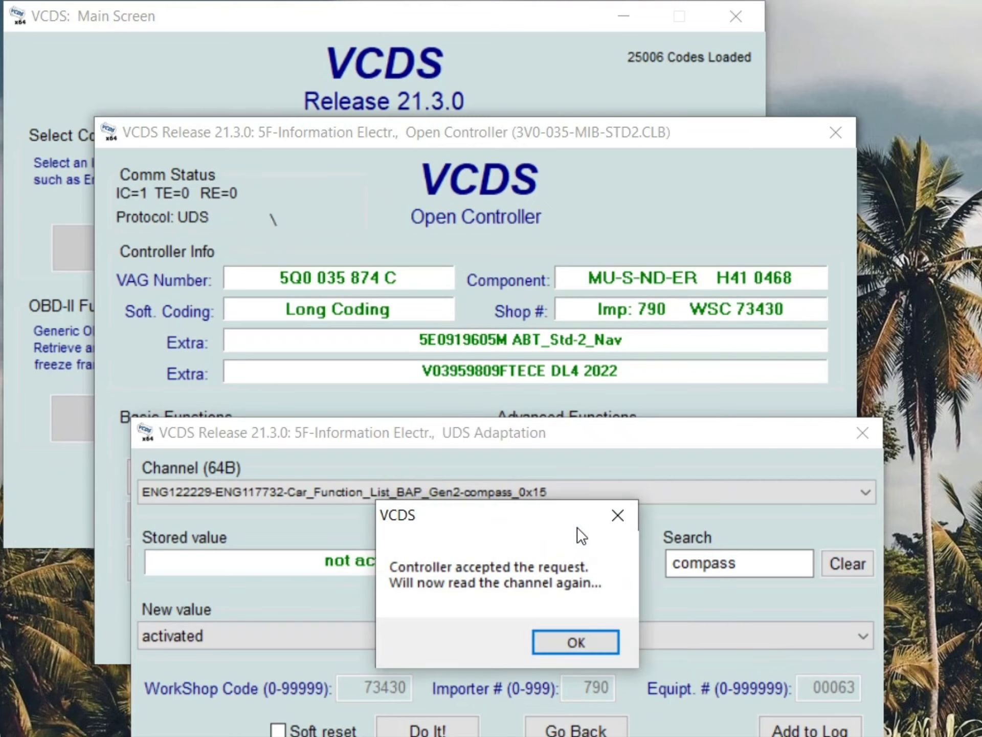
{"action": "left_click", "coordinate": [577, 639]}
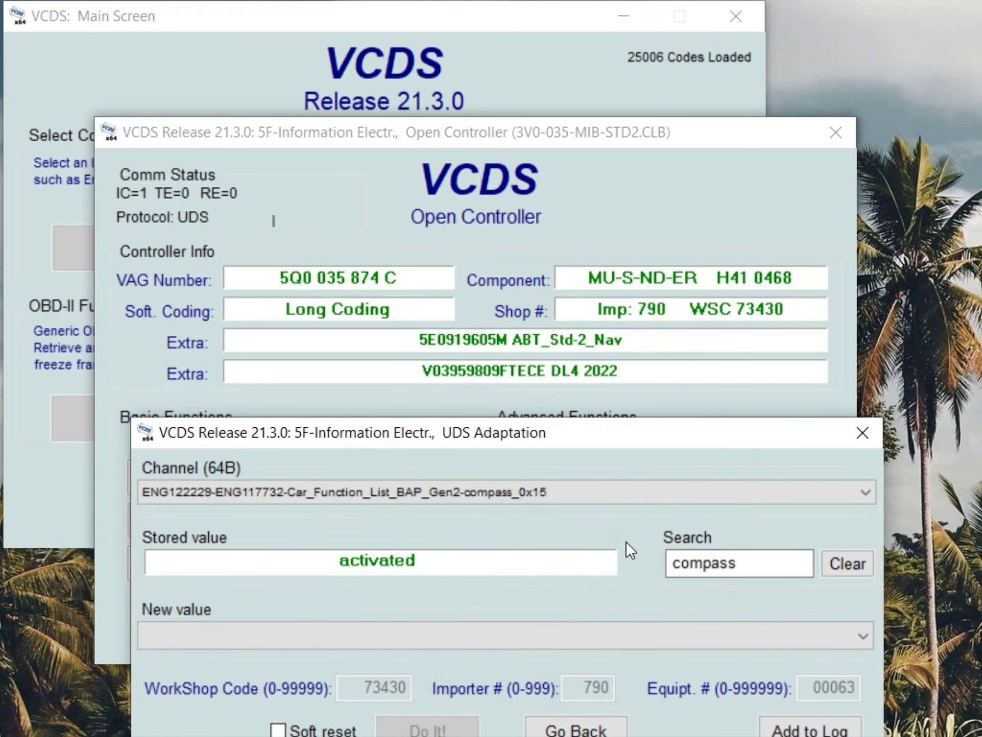
Set the ENG122229-ENG117733 compass_0x15_msg_bus channel to Comfort data bus and write it to the controller.
{"action": "left_click", "coordinate": [594, 495]}
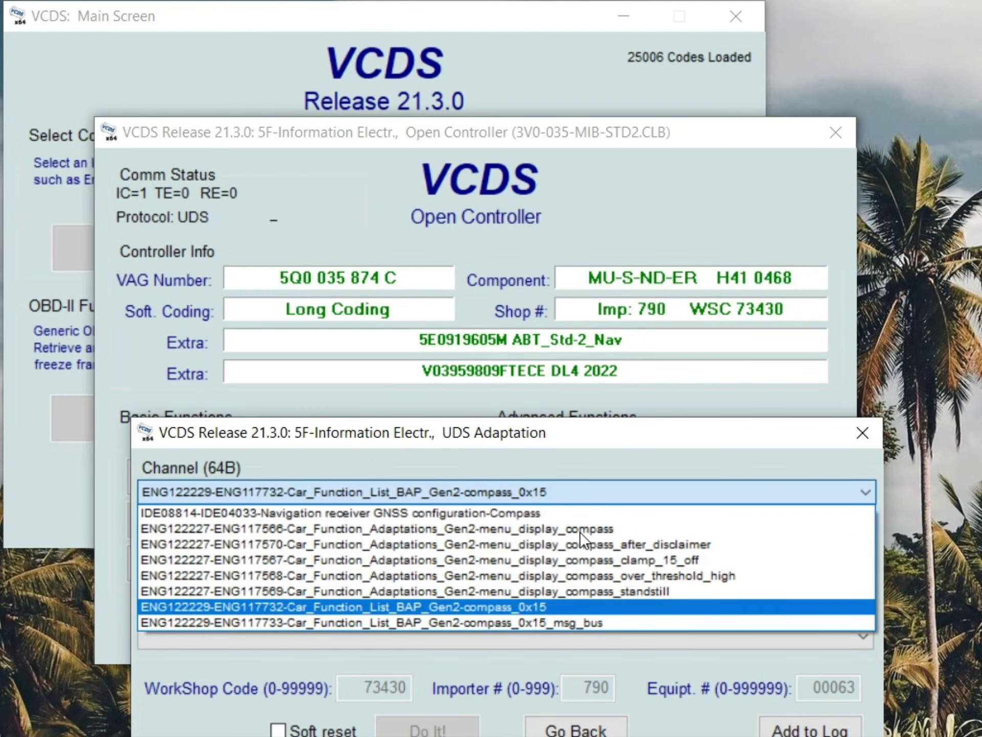
{"action": "left_click", "coordinate": [548, 618]}
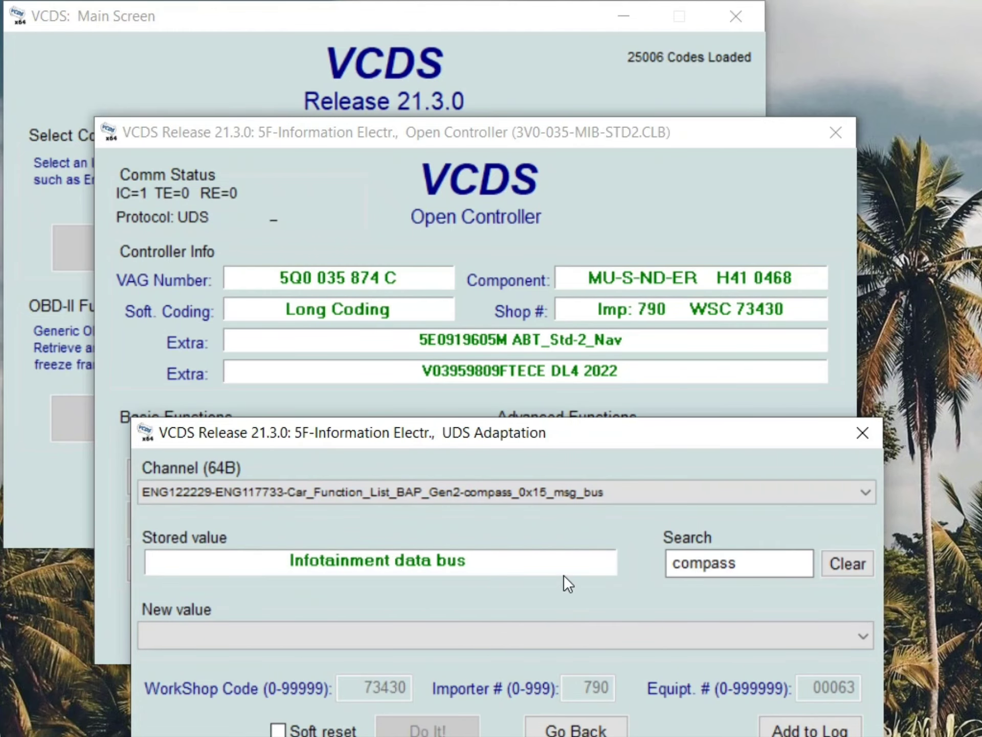
{"action": "left_click", "coordinate": [560, 640]}
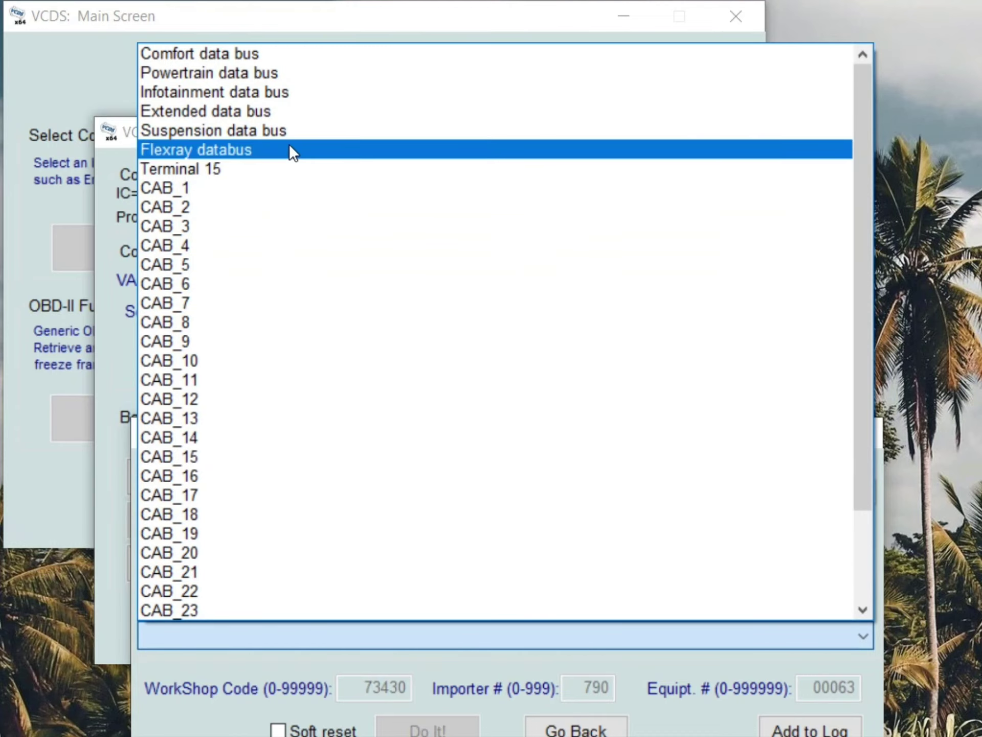
{"action": "left_click", "coordinate": [277, 56]}
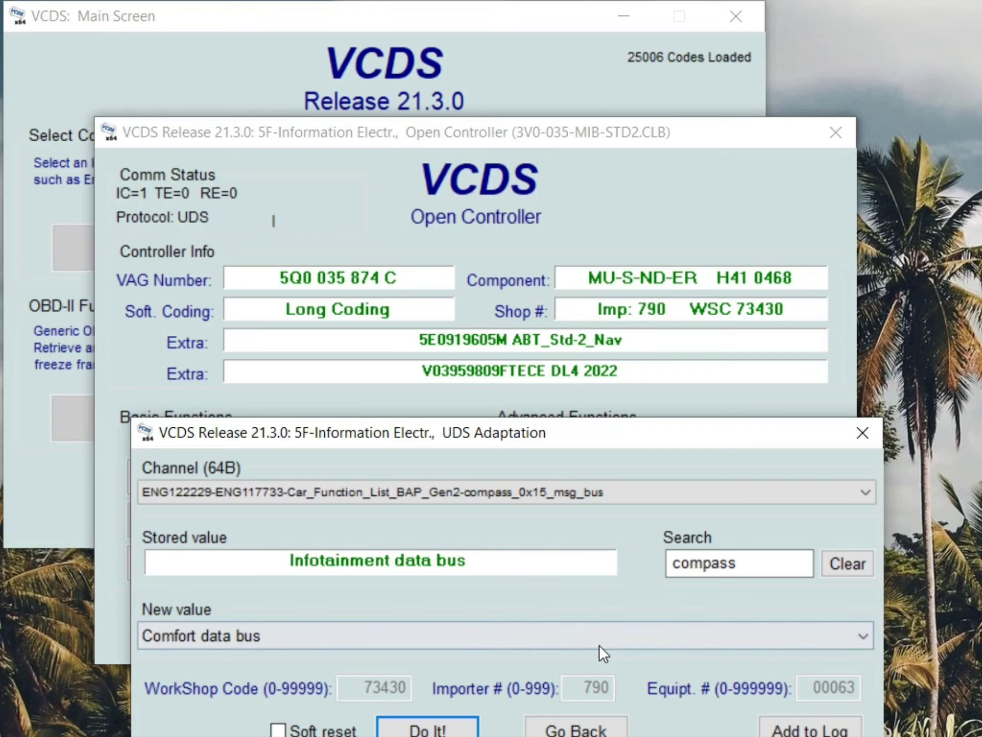
{"action": "left_click", "coordinate": [463, 733]}
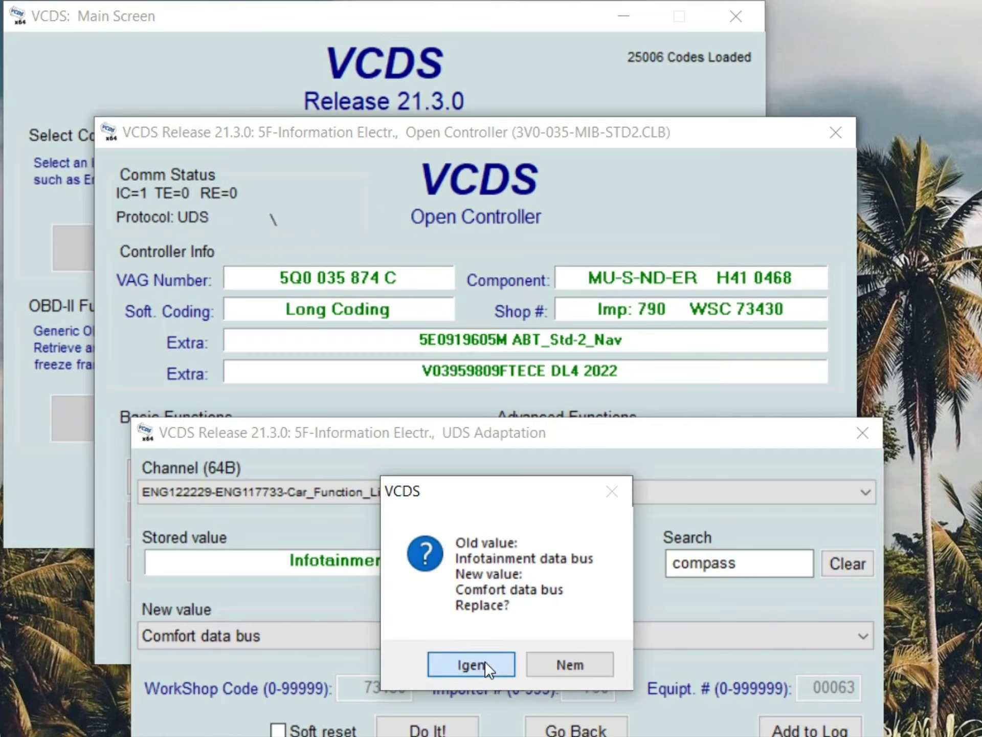
{"action": "left_click", "coordinate": [486, 661]}
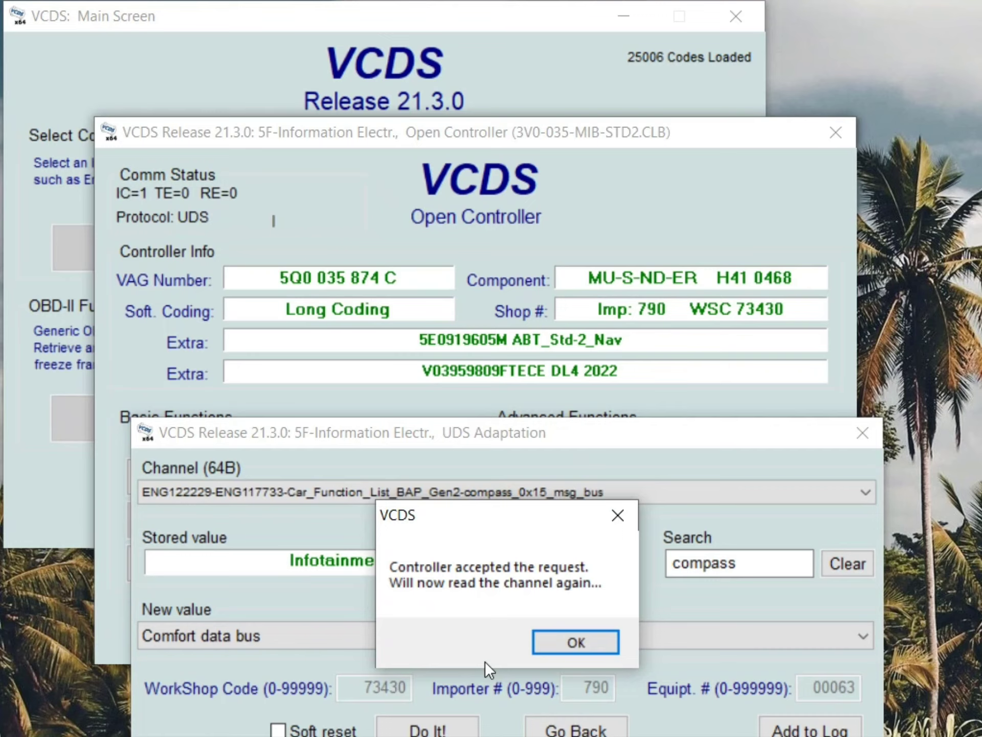
{"action": "left_click", "coordinate": [557, 645]}
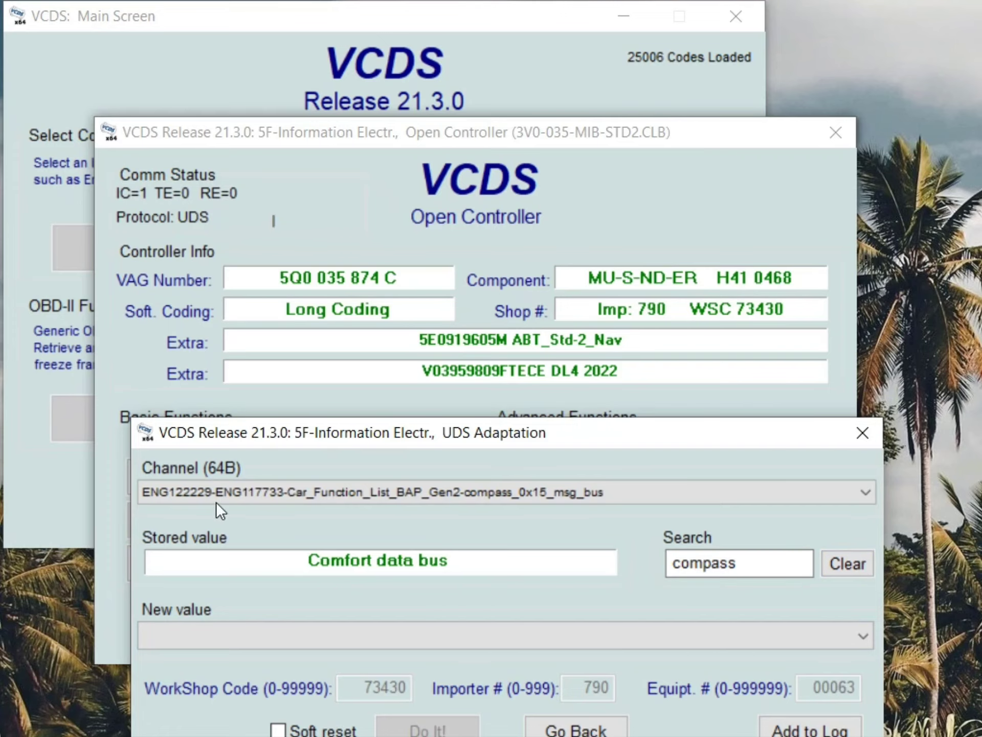
Leave the UDS adaptation and close the 5F-Information Electr. controller.
{"action": "left_click", "coordinate": [568, 730]}
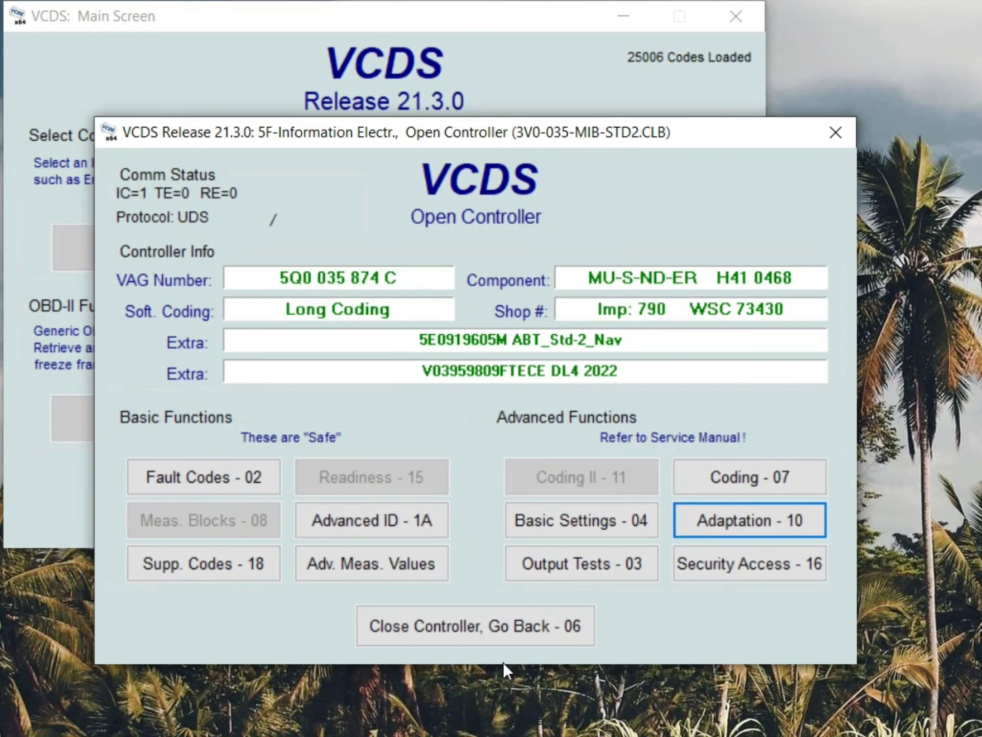
{"action": "left_click", "coordinate": [474, 636]}
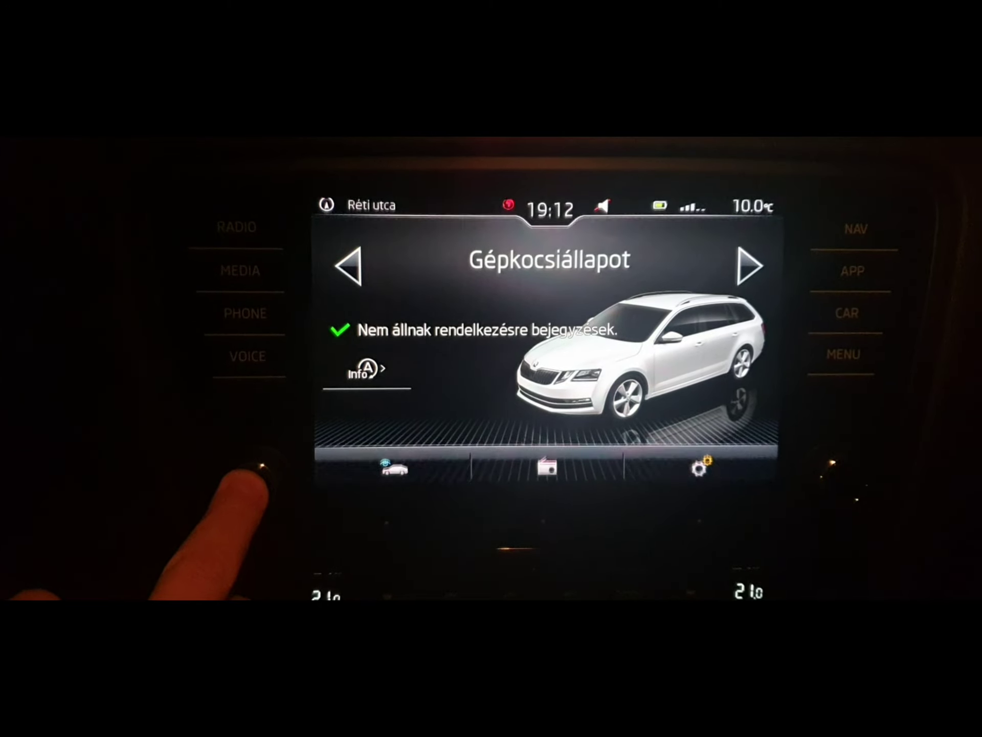
{"action": "left_click", "coordinate": [261, 468]}
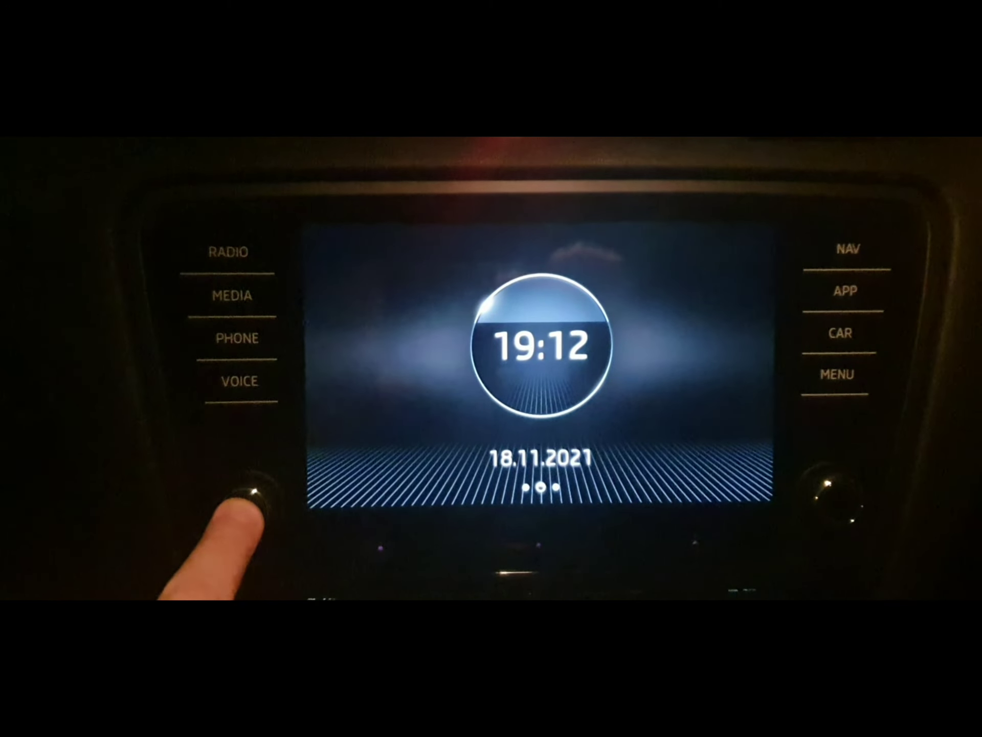
{"action": "left_click", "coordinate": [254, 494]}
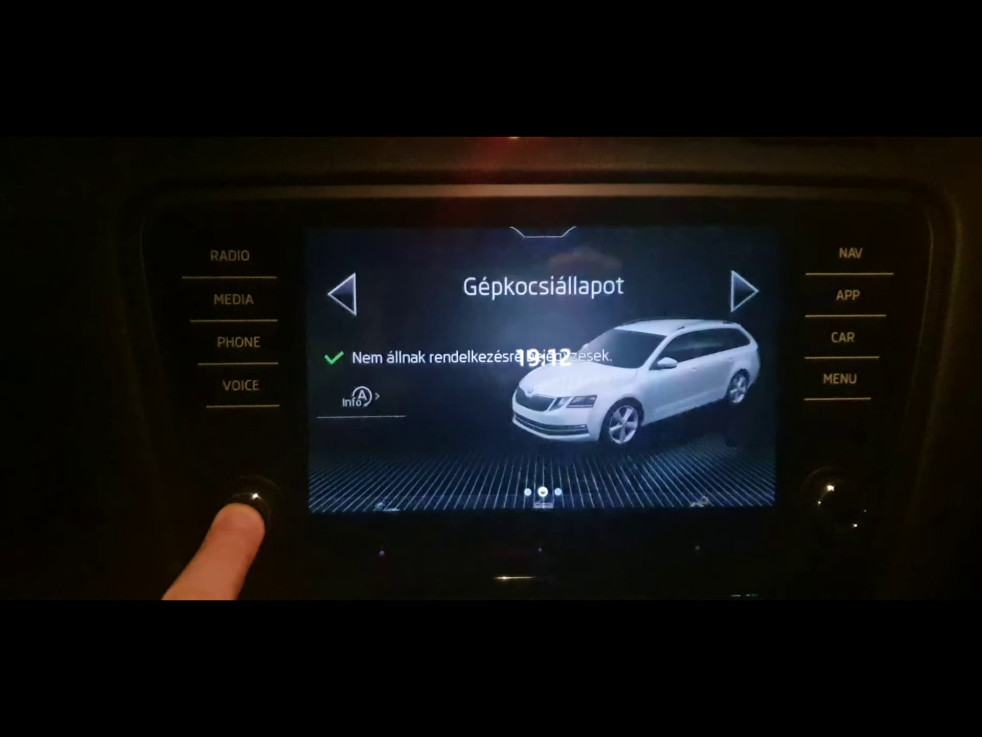
Open the Offroad view and cycle its leftmost gauge through altitude, compass, oil and coolant temperature, ending on oil temperature.
{"action": "left_click", "coordinate": [386, 491]}
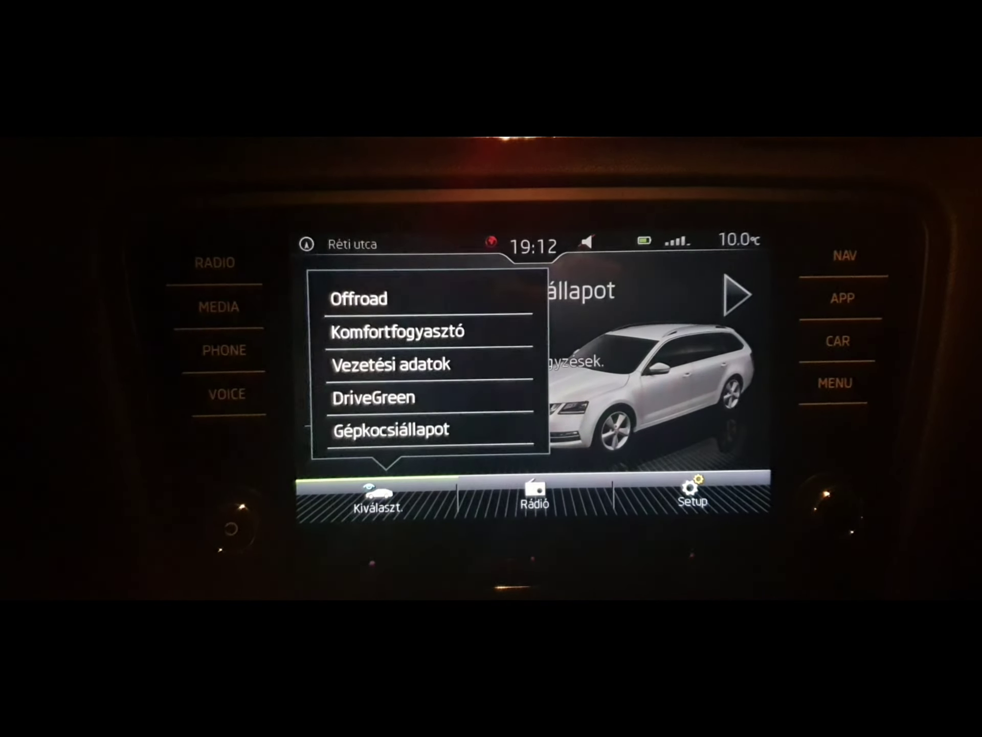
{"action": "left_click", "coordinate": [366, 298]}
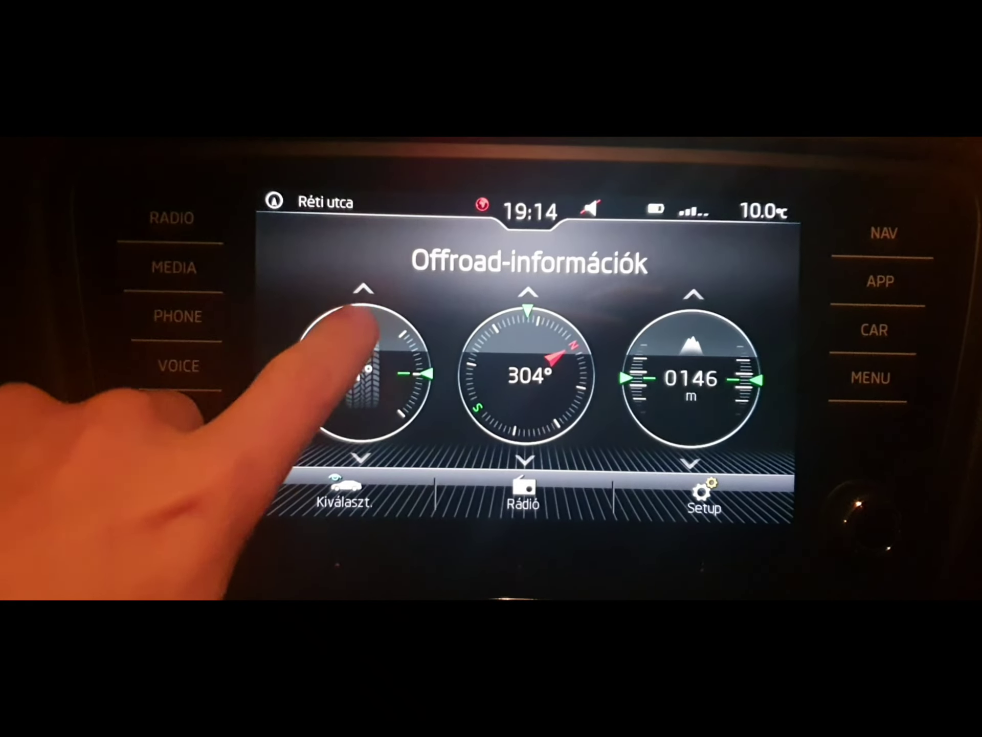
{"action": "left_click_drag", "start_coordinate": [352, 310], "coordinate": [332, 430]}
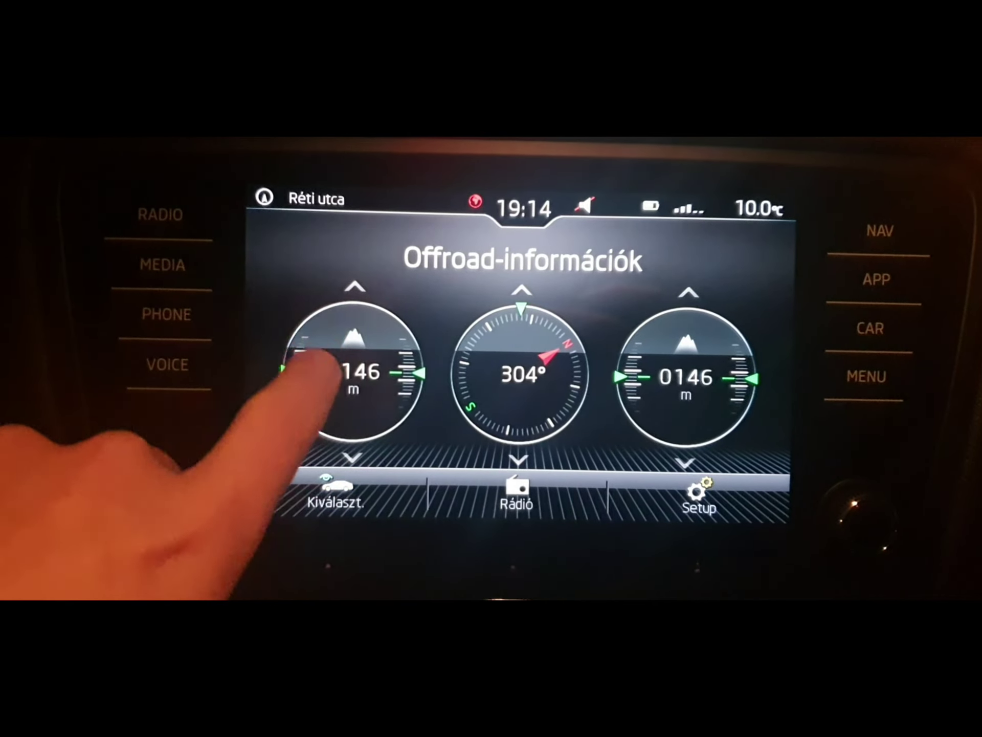
{"action": "left_click_drag", "start_coordinate": [328, 356], "coordinate": [322, 491]}
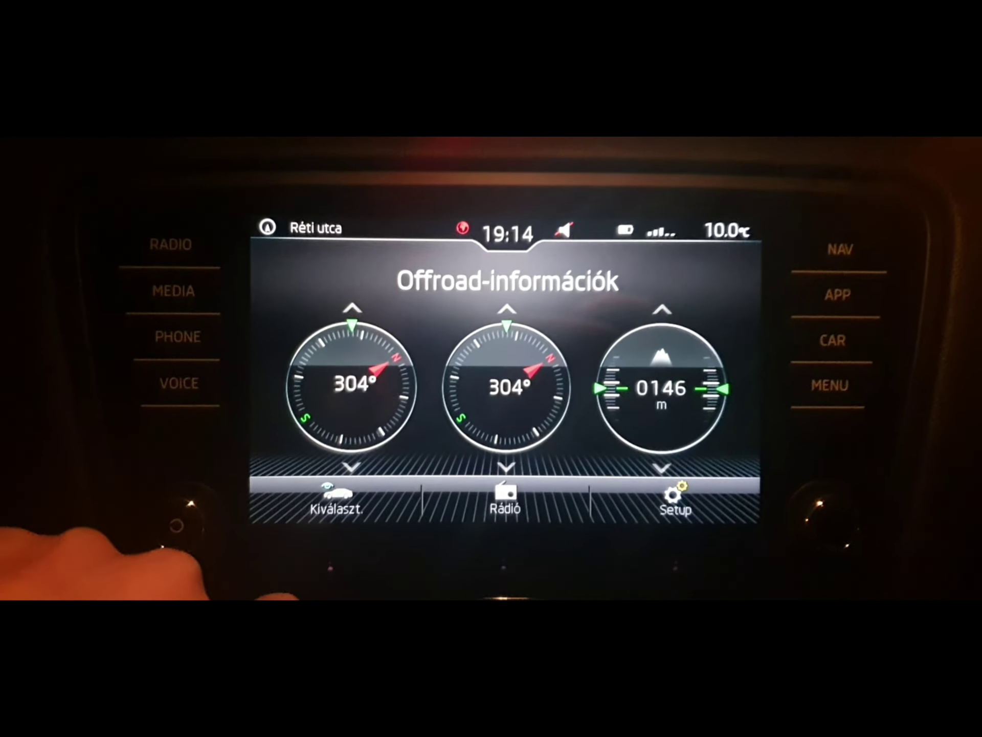
{"action": "left_click_drag", "start_coordinate": [351, 384], "coordinate": [334, 517]}
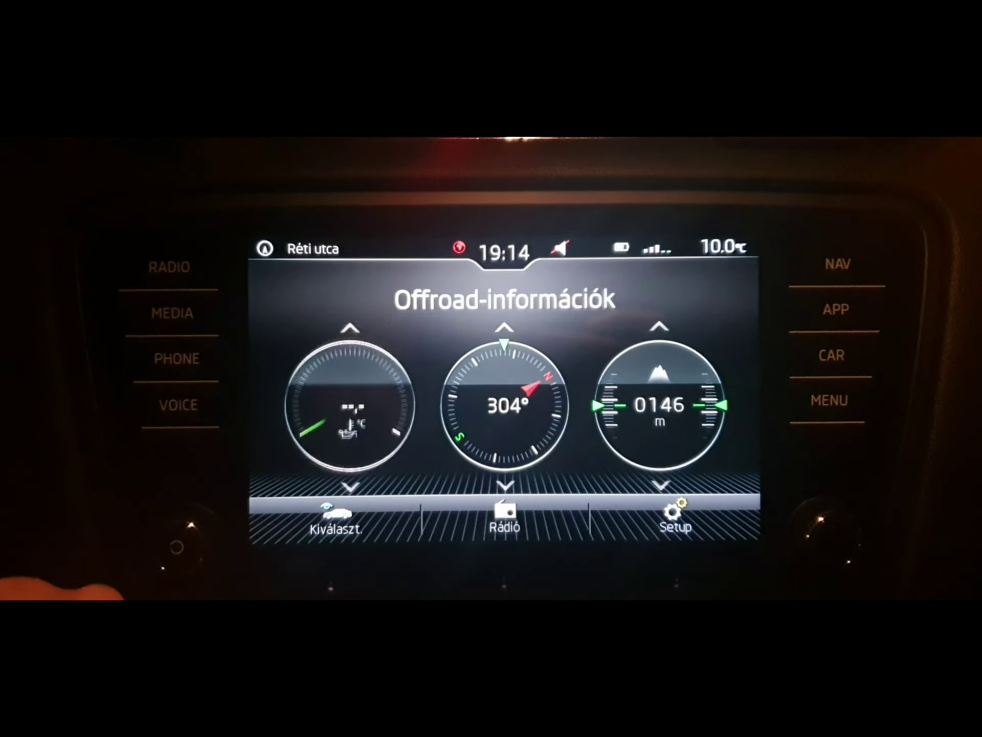
{"action": "left_click_drag", "start_coordinate": [351, 373], "coordinate": [334, 512]}
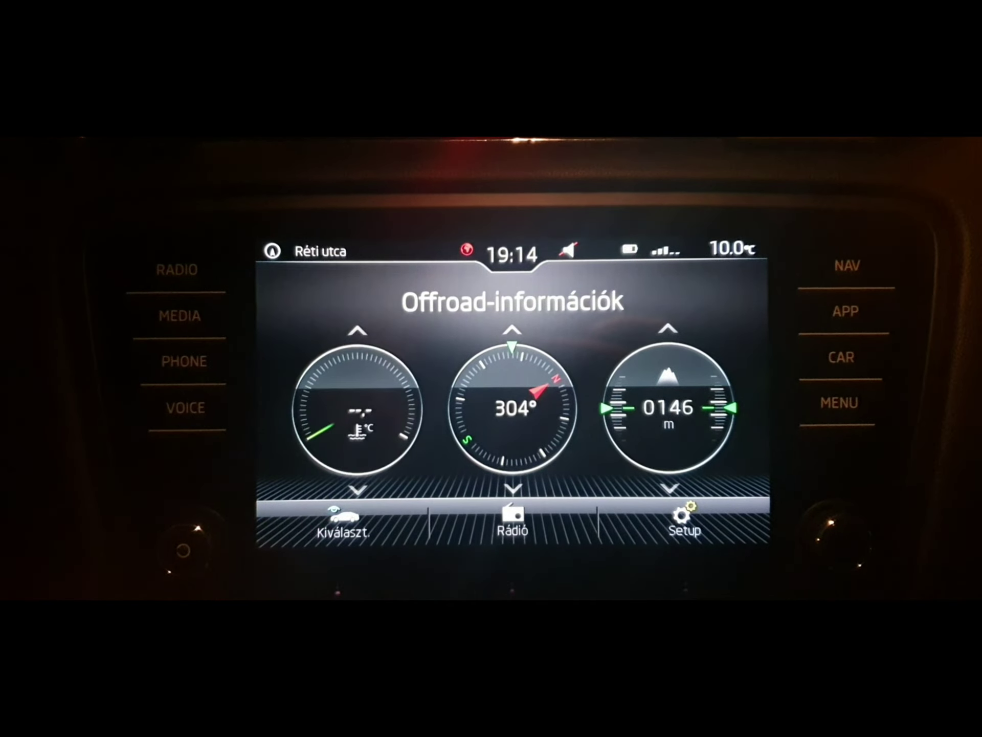
{"action": "left_click_drag", "start_coordinate": [361, 409], "coordinate": [352, 333]}
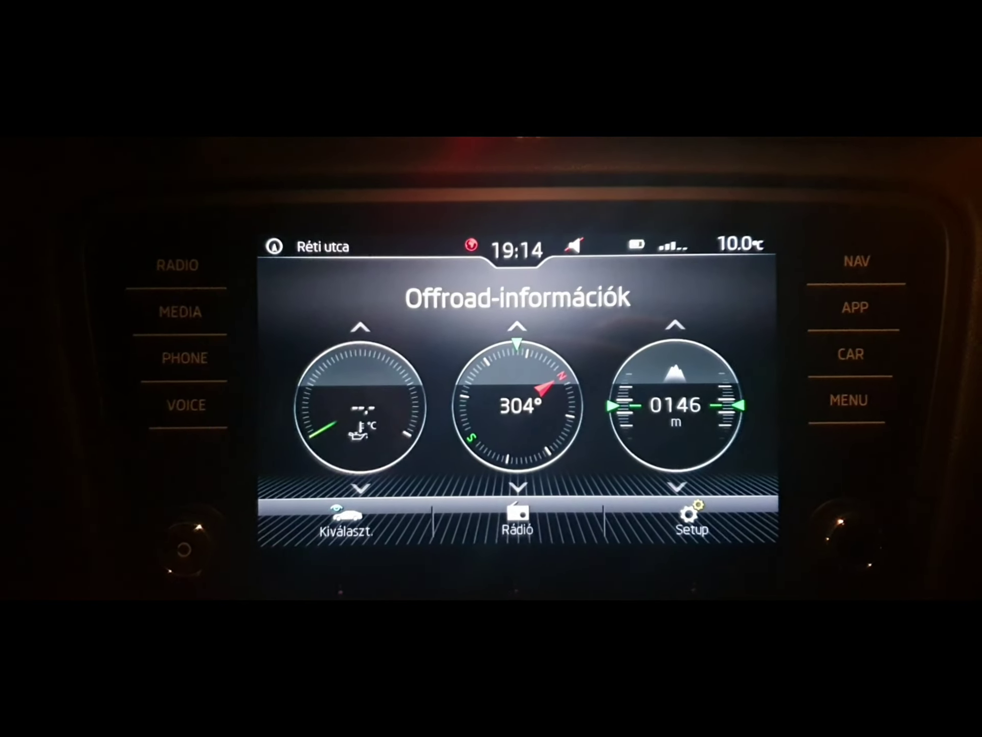